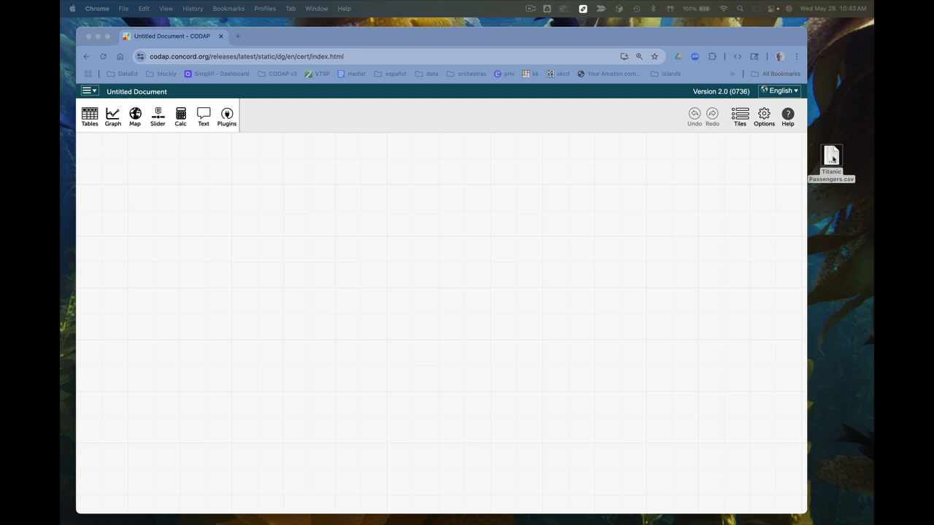
drag(832, 159, 161, 173)
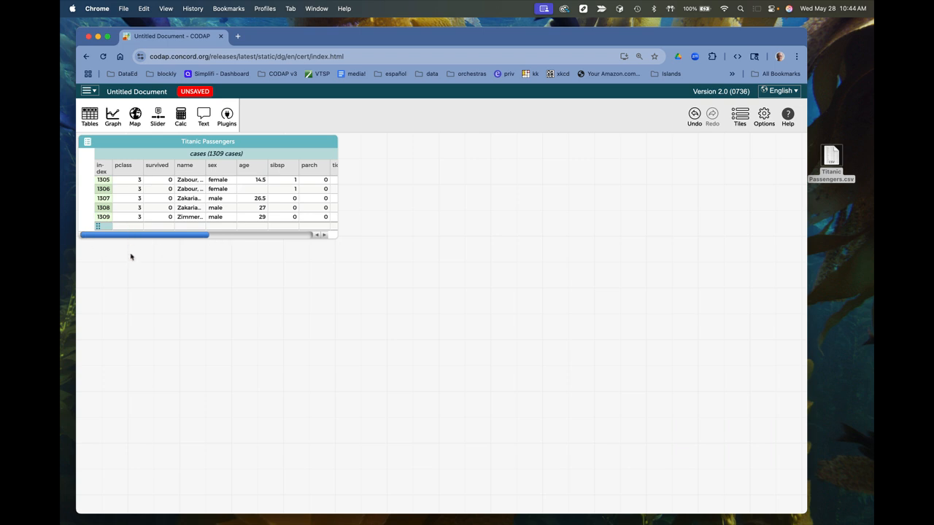
click(95, 91)
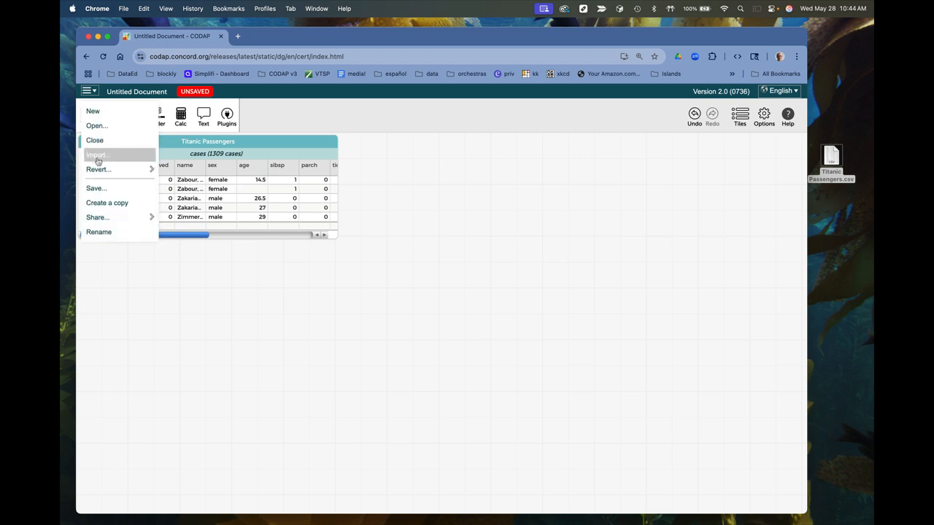
click(98, 157)
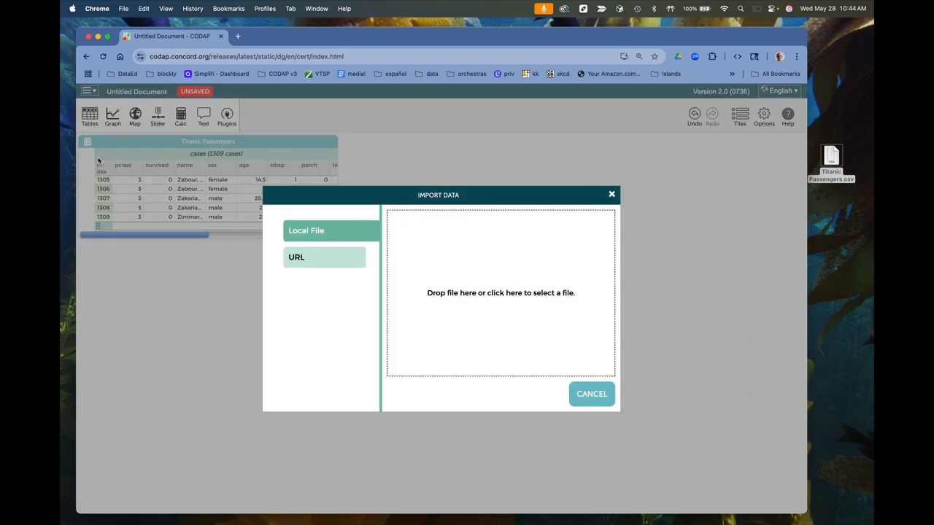
click(334, 264)
click(400, 355)
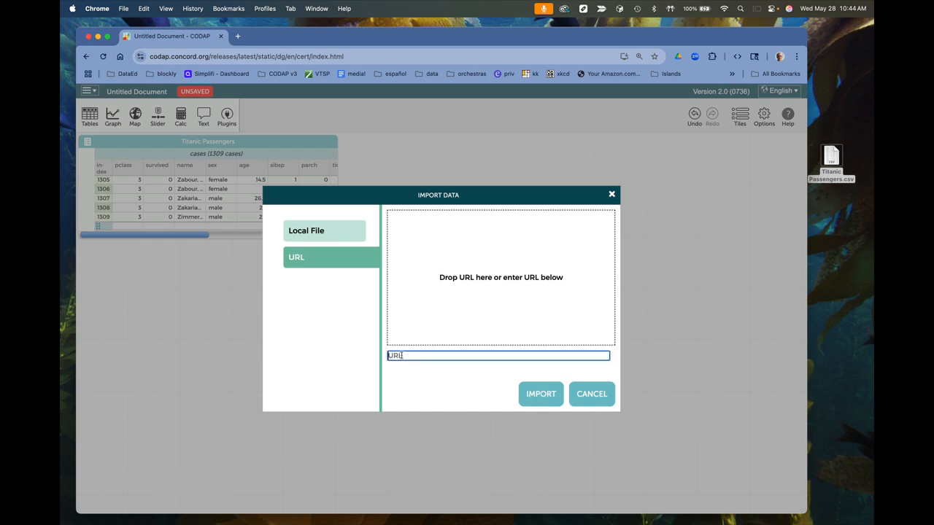
text(https://codap.xyz/plugins/arbor/)
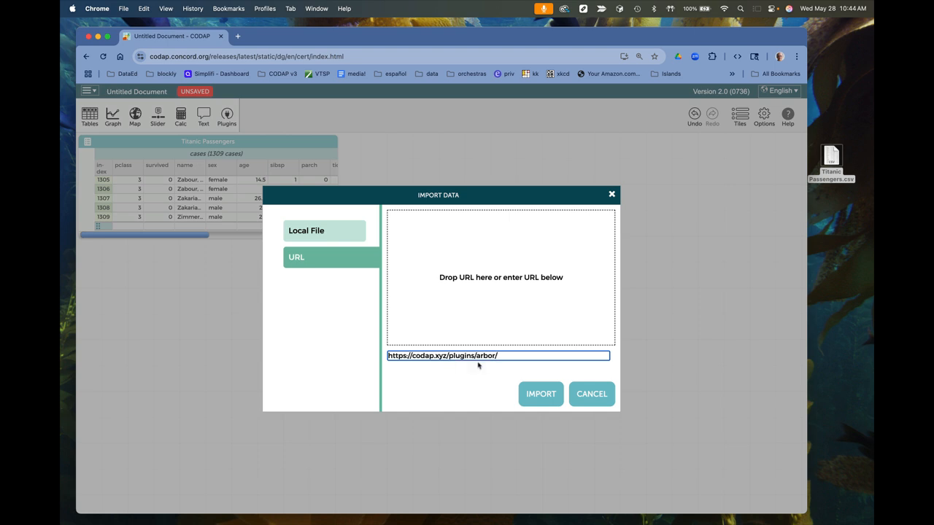
click(538, 394)
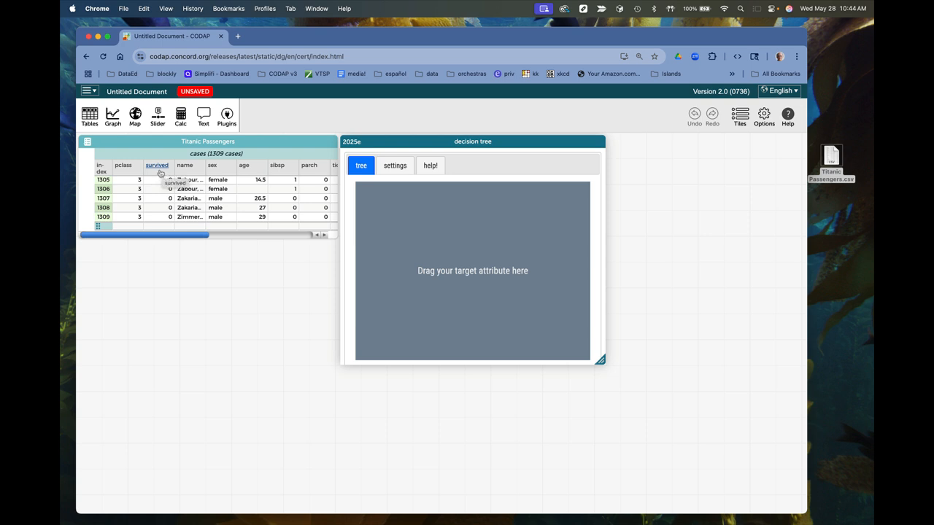
- Recode the survived attribute by temporarily grouping the table on it and replacing 1 with living and 0 with dead
drag(159, 172, 89, 170)
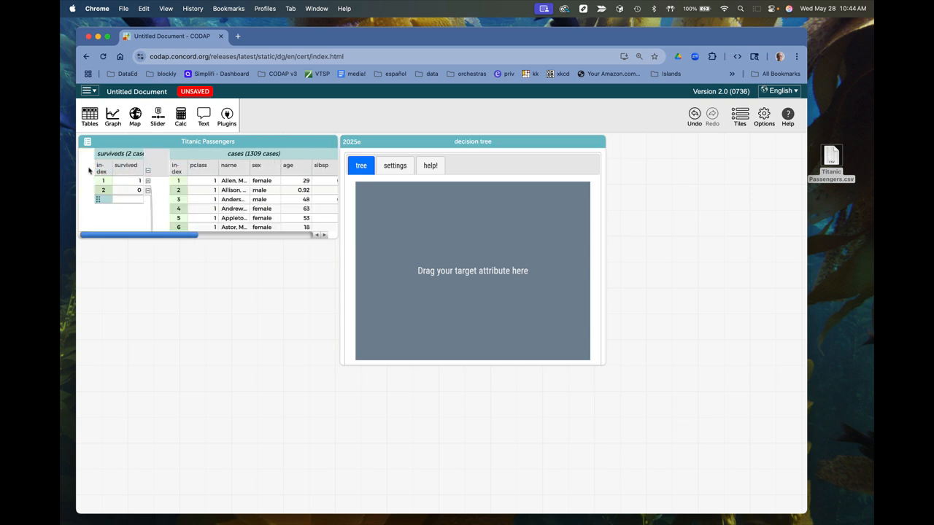
double_click(138, 181)
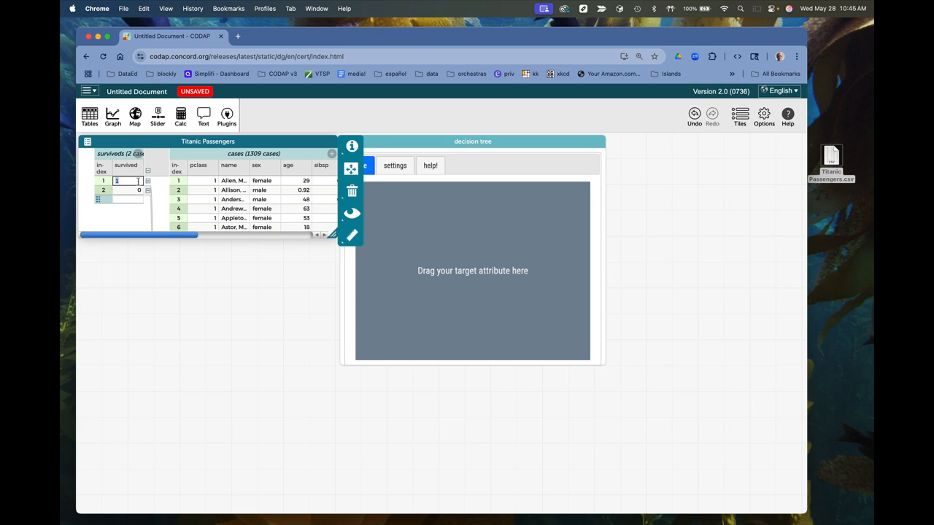
text(living)
key(Return)
text(dead)
key(Return)
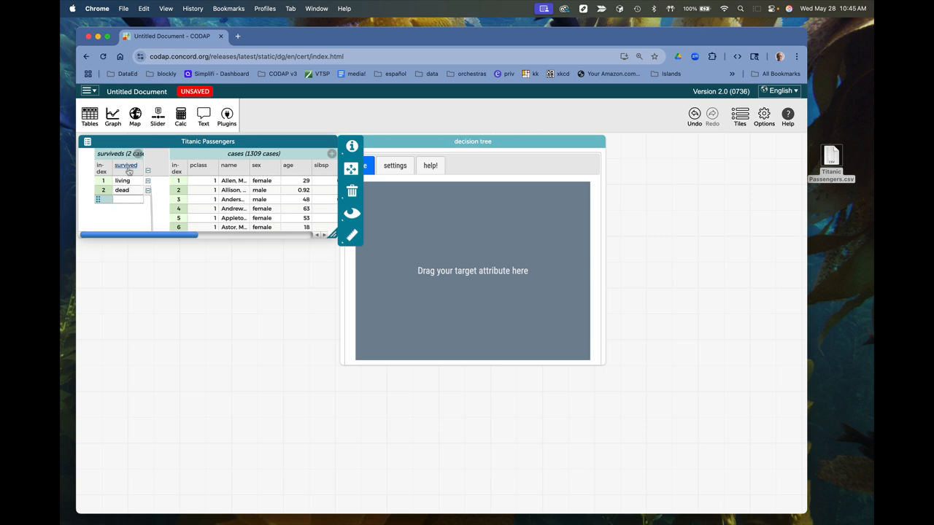
drag(128, 170, 216, 173)
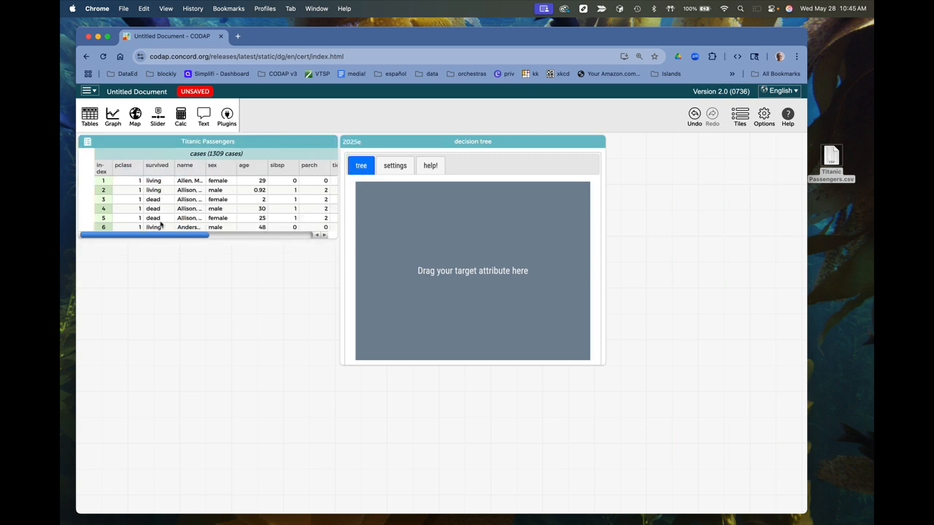
- Make survived the decision tree's target attribute and swap its branches so that dead is the positive outcome
drag(158, 172, 457, 219)
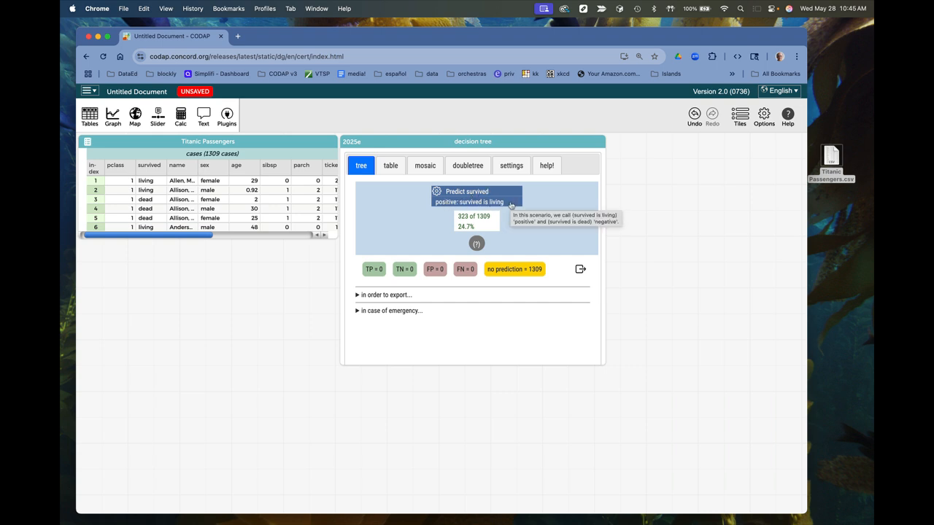
click(438, 192)
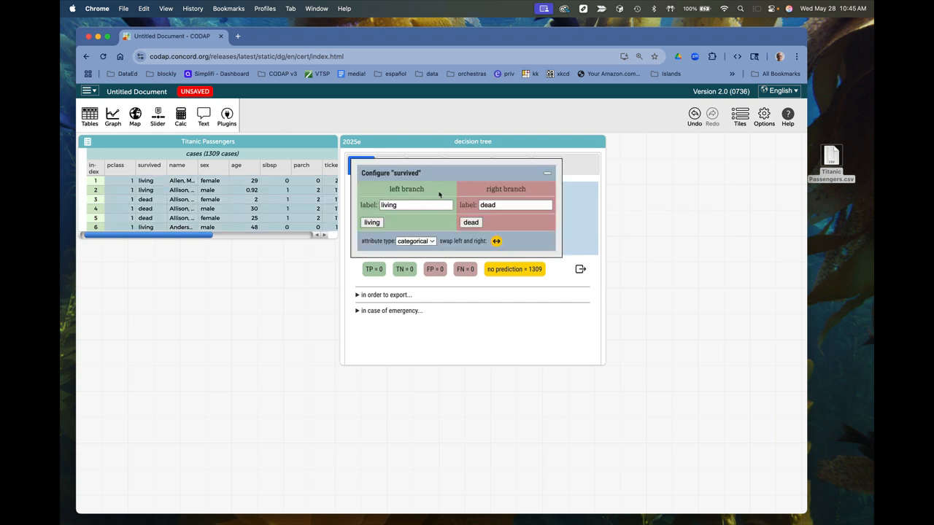
click(496, 242)
click(549, 175)
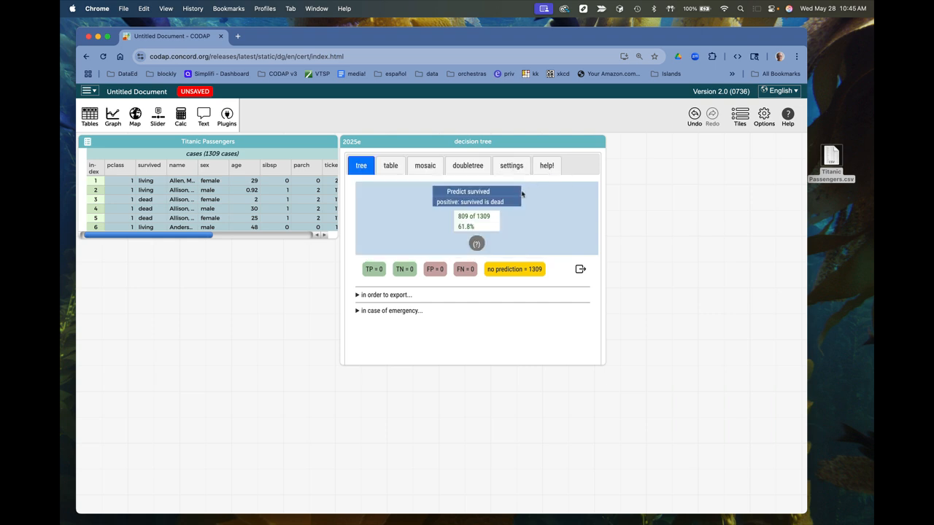
- Swap the target's branches back so that living is the positive outcome
click(437, 192)
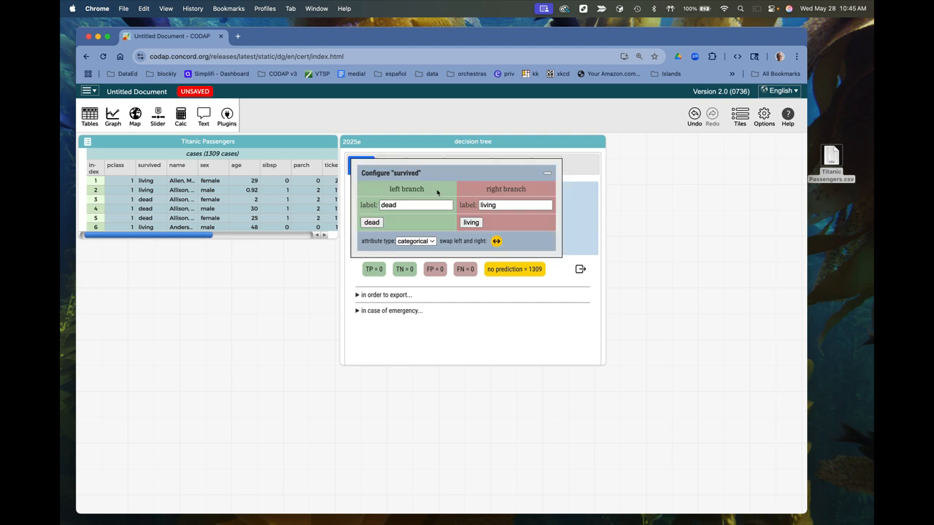
click(495, 241)
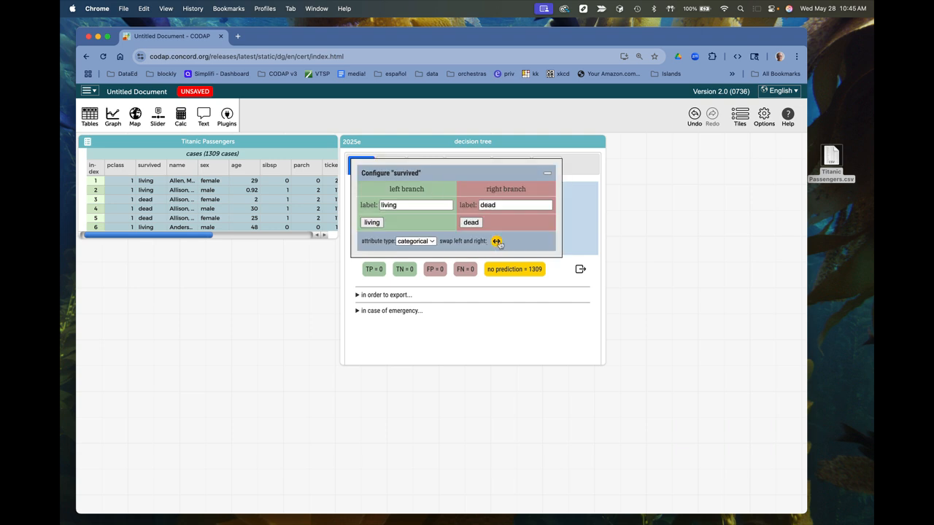
click(548, 173)
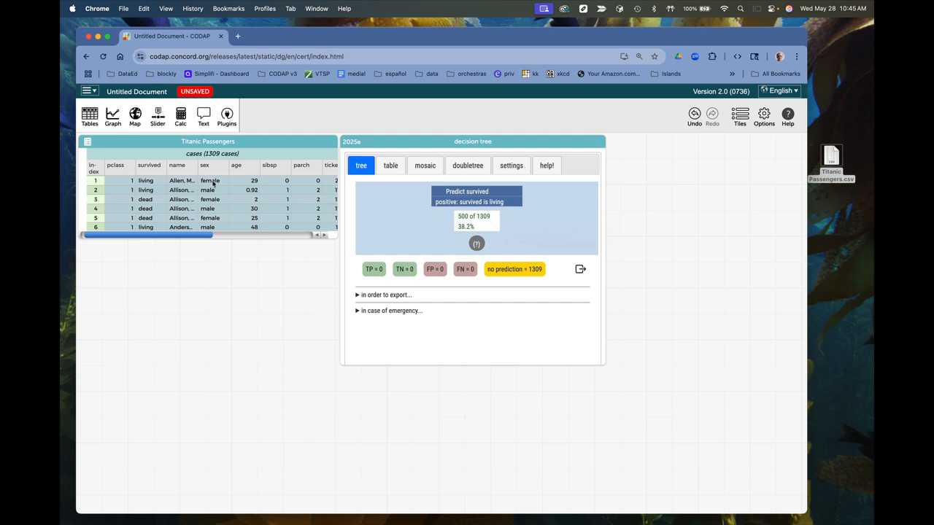
- Split the decision tree by sex, predicting living for the female branch and dead for the male branch
drag(214, 169, 483, 226)
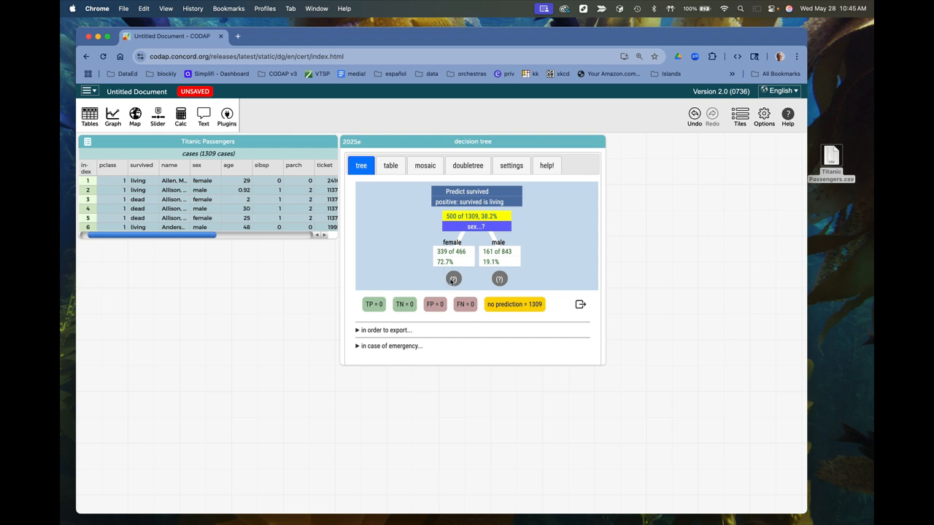
click(453, 278)
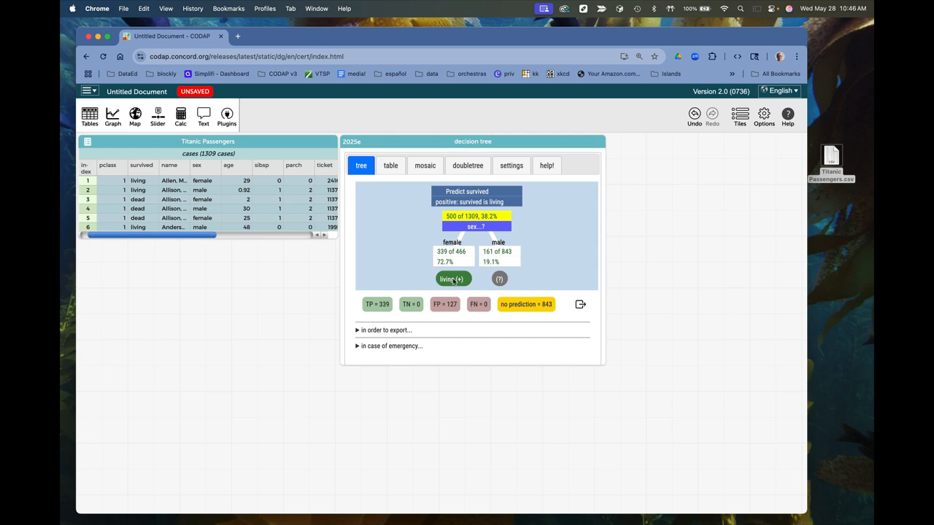
click(499, 279)
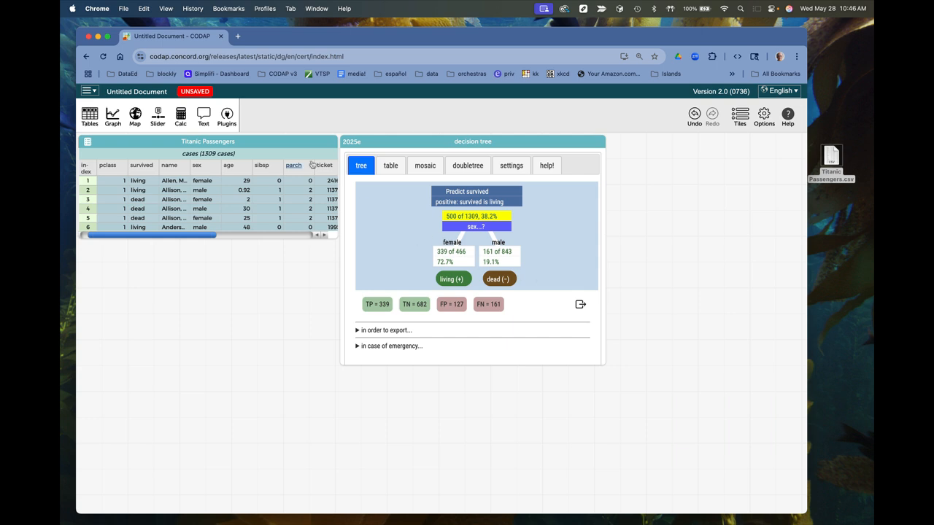
- Add the Choosy data-moves plugin to the document
click(227, 115)
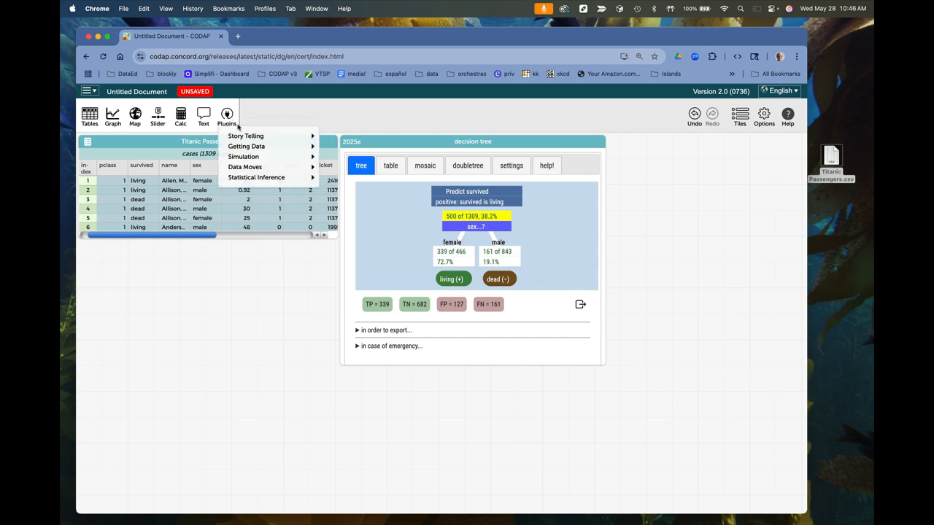
mouse_move(251, 168)
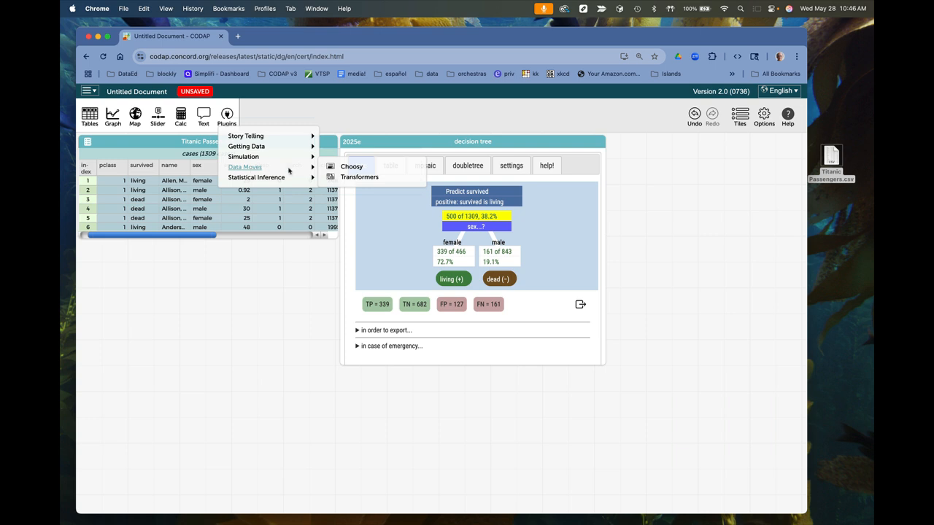
click(352, 167)
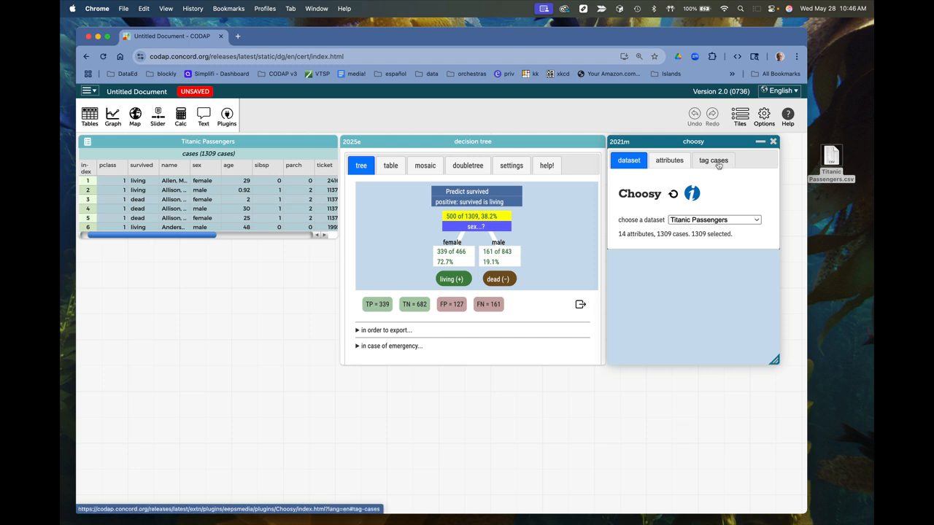
click(667, 164)
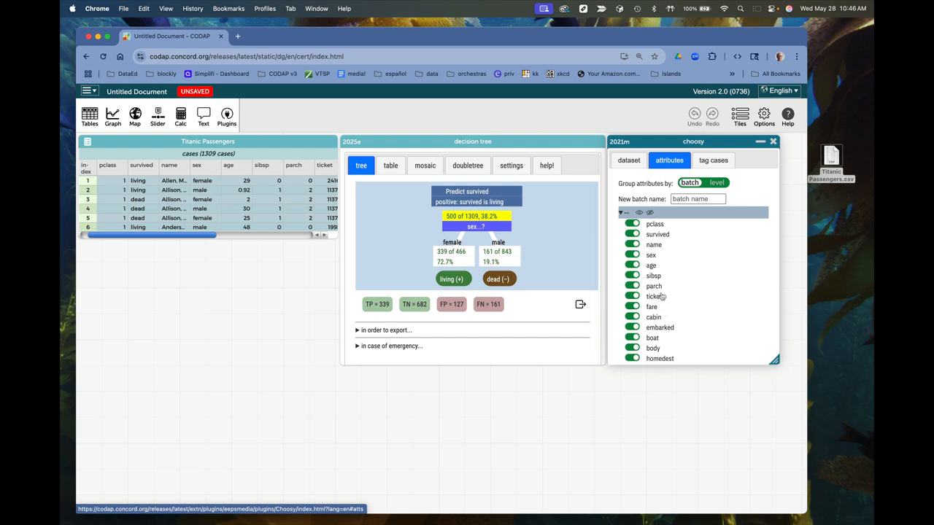
click(718, 160)
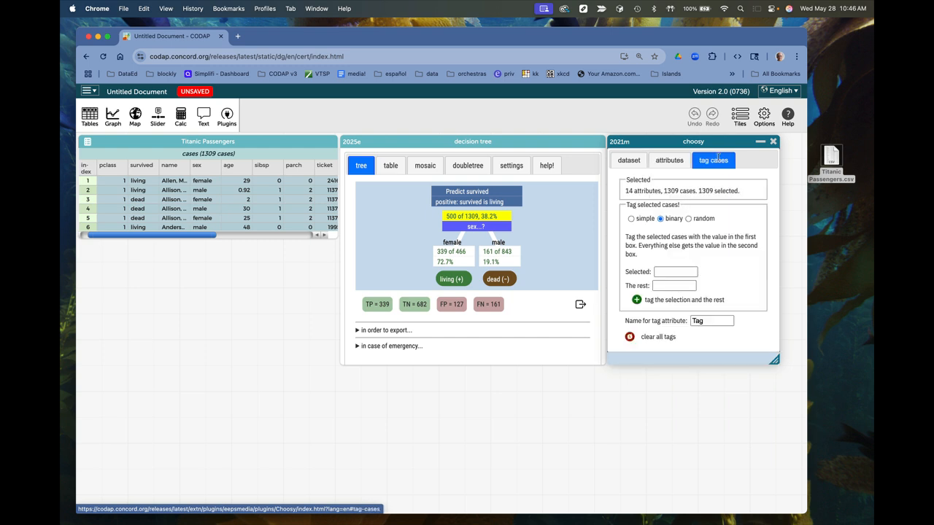
click(629, 161)
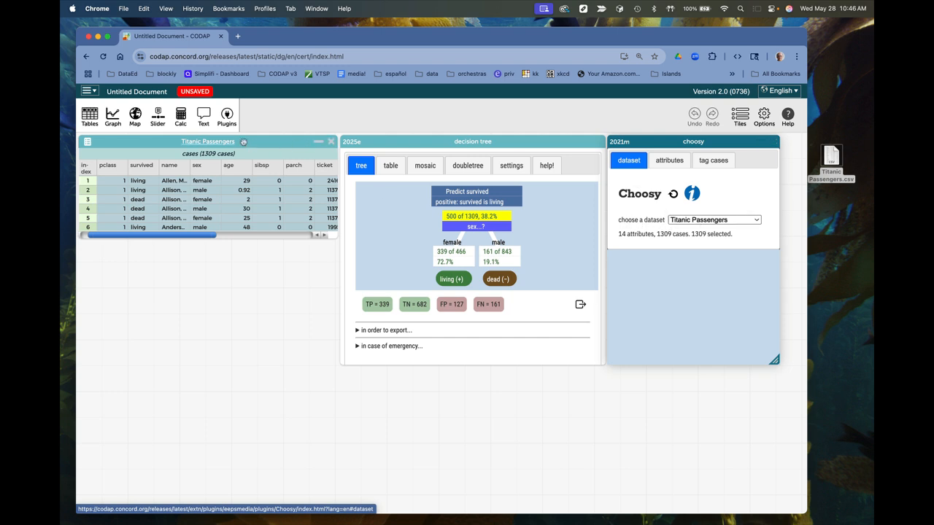
- Randomly tag 30% of the cases as test and the rest as training with Choosy, using the attribute name Tag
click(723, 162)
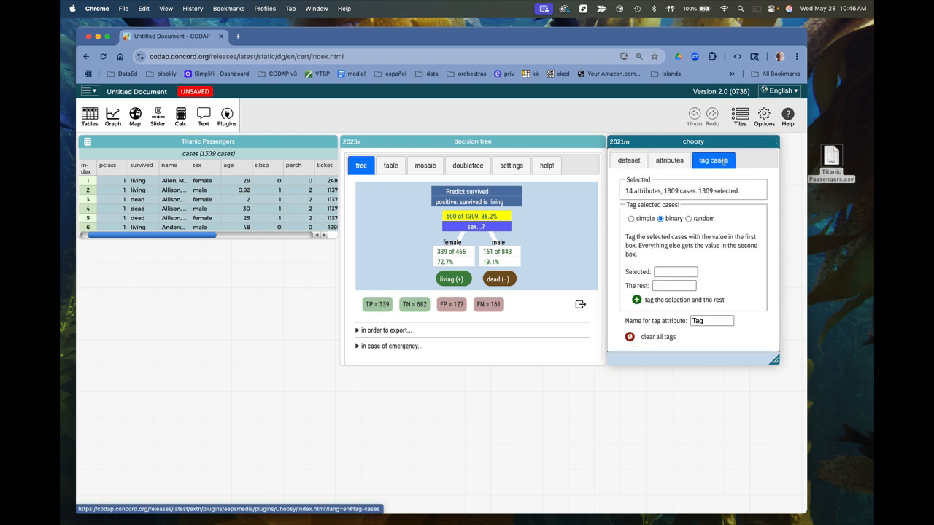
click(687, 218)
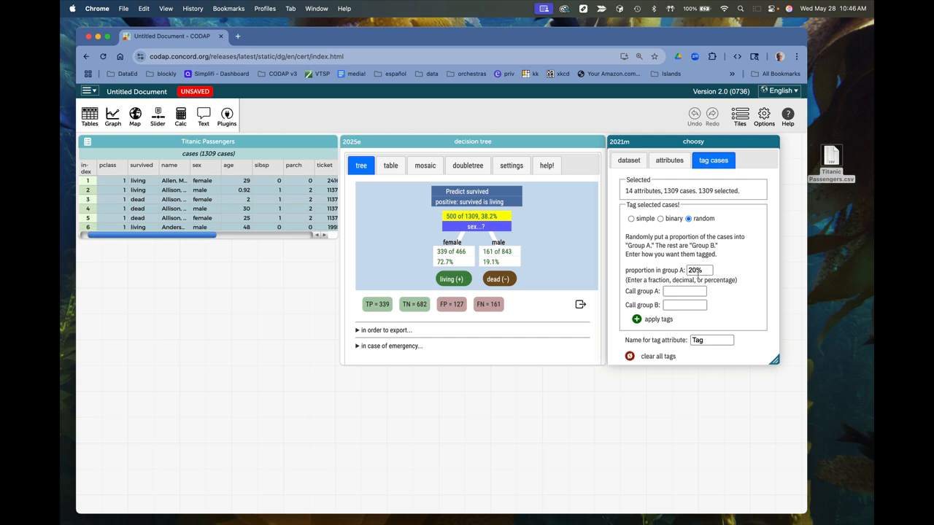
click(695, 271)
key(BackSpace)
text(3)
click(694, 291)
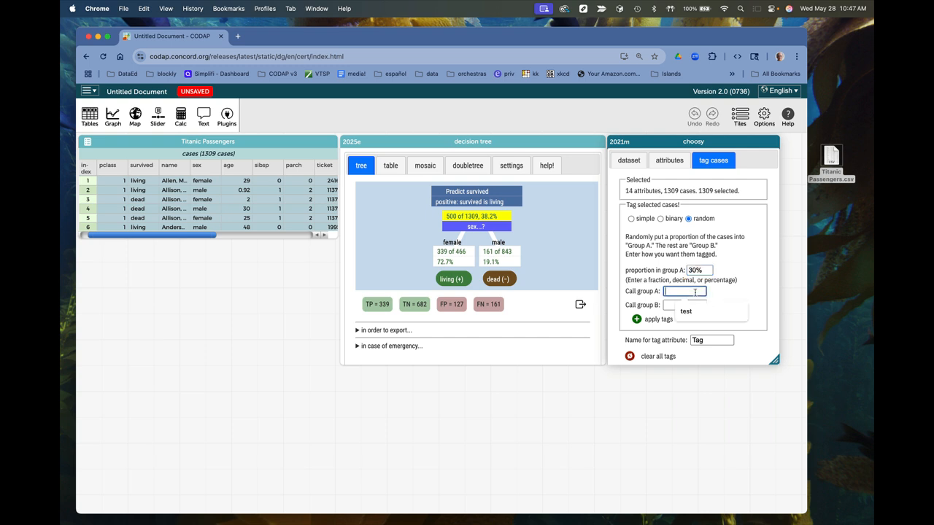
text(test)
key(Tab)
text(training)
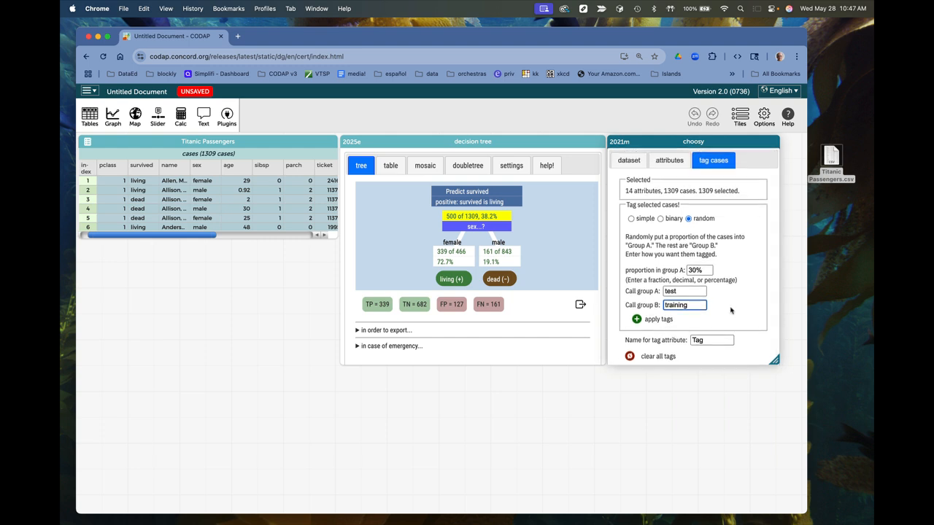
click(637, 321)
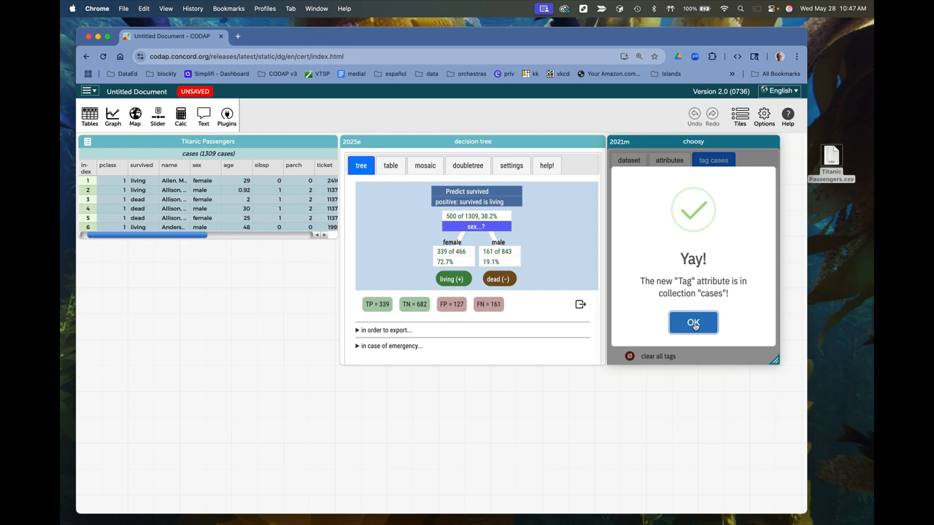
click(694, 325)
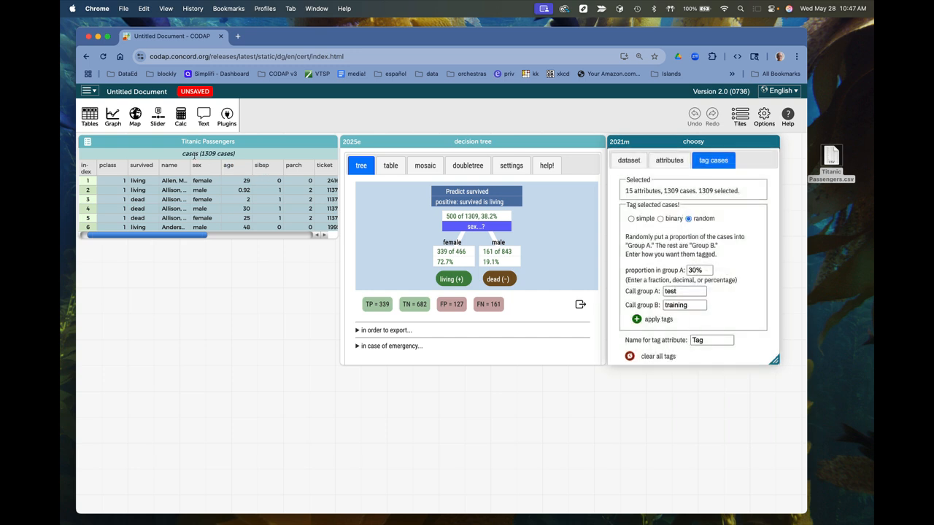
- Group the Titanic Passengers table by the Tag attribute and resize the table so it sits beside the decision tree
drag(203, 235, 315, 242)
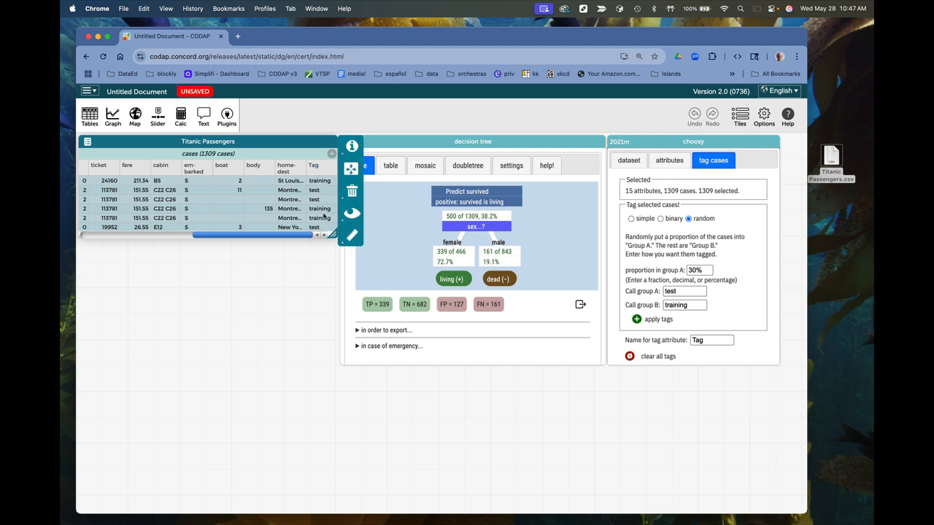
drag(332, 234, 518, 236)
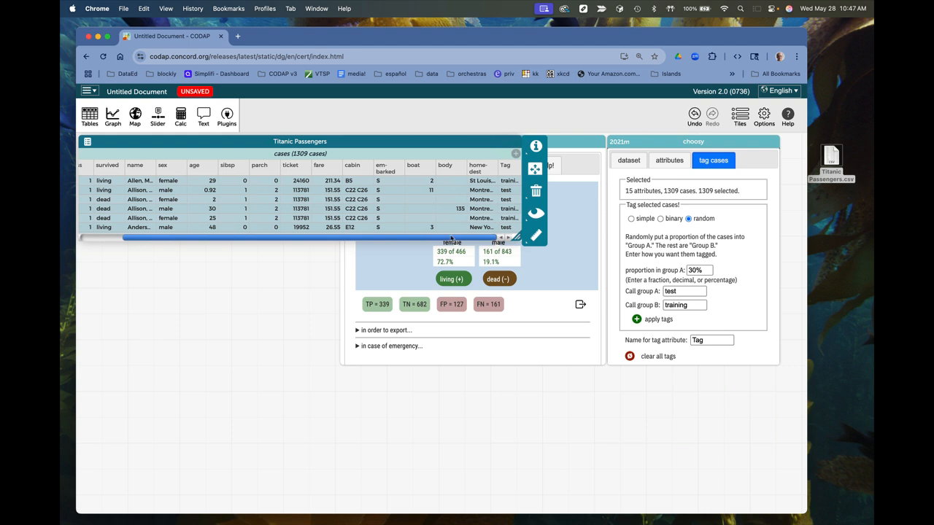
drag(505, 173, 86, 178)
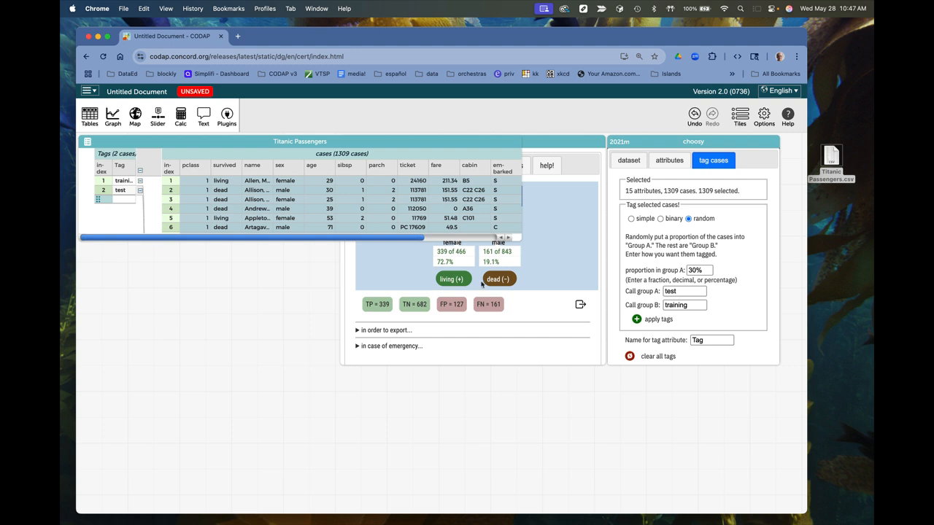
drag(521, 238, 304, 283)
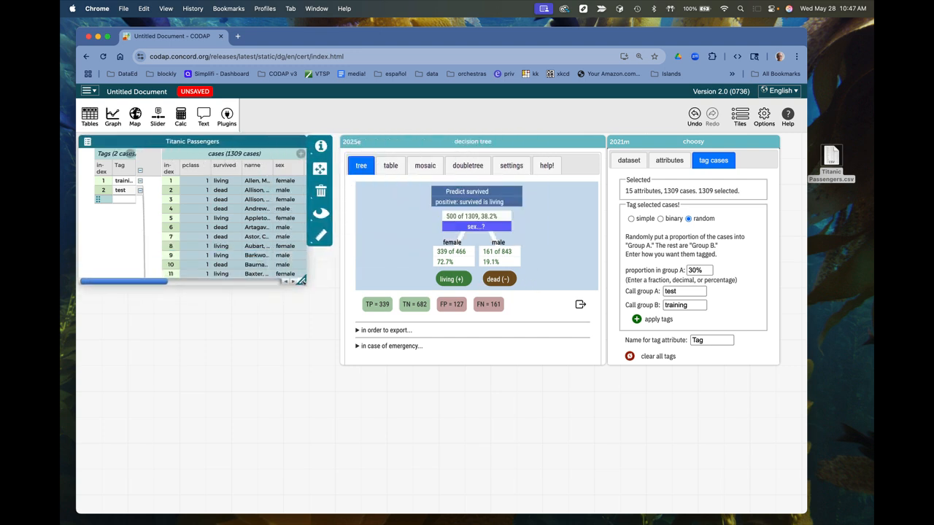
- Set aside the cases tagged test in the Titanic Passengers table, keeping only the training cases for the decision tree
click(124, 191)
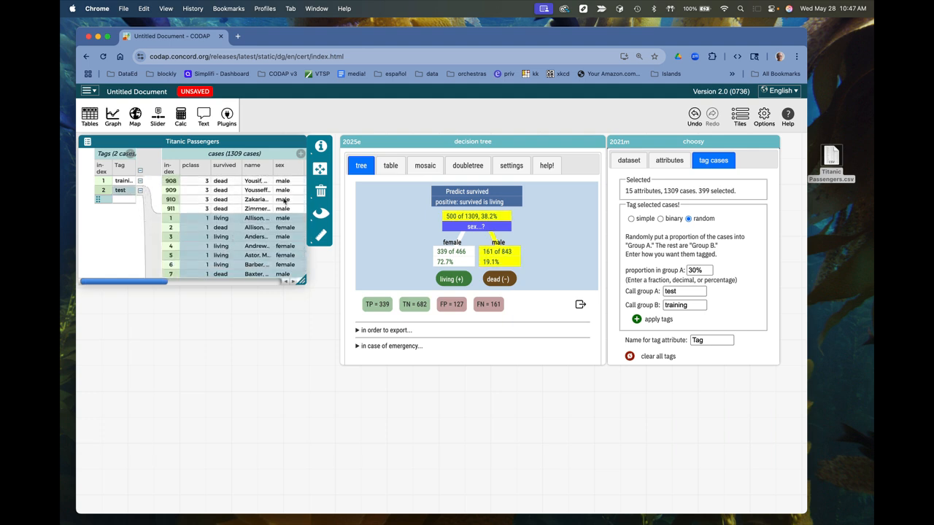
click(323, 216)
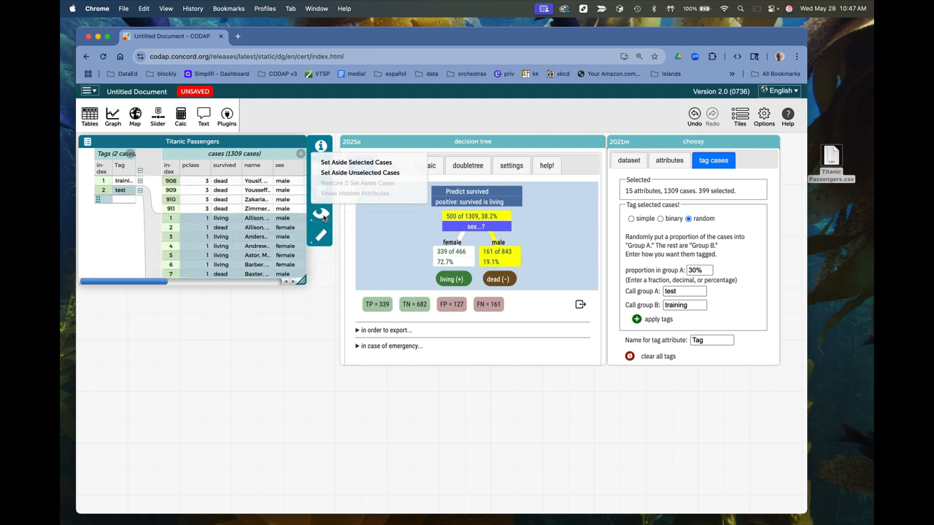
click(358, 164)
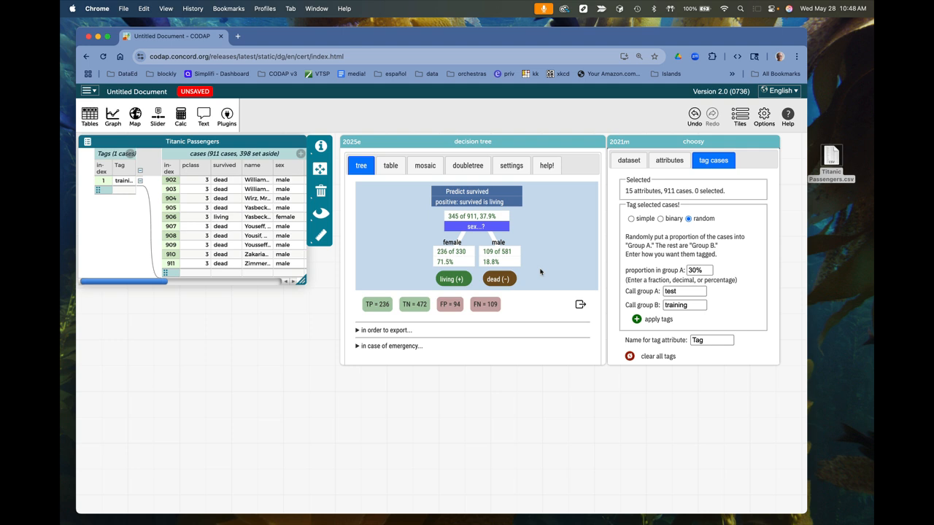
- Export the training-group tree results to the Classification Tree Records table and move that table into the empty space below the passenger table
click(580, 307)
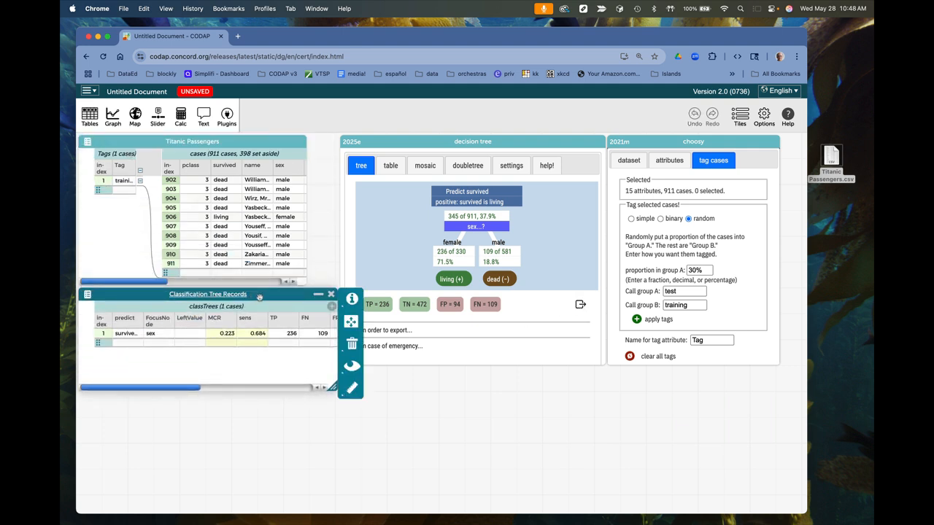
drag(258, 297, 285, 379)
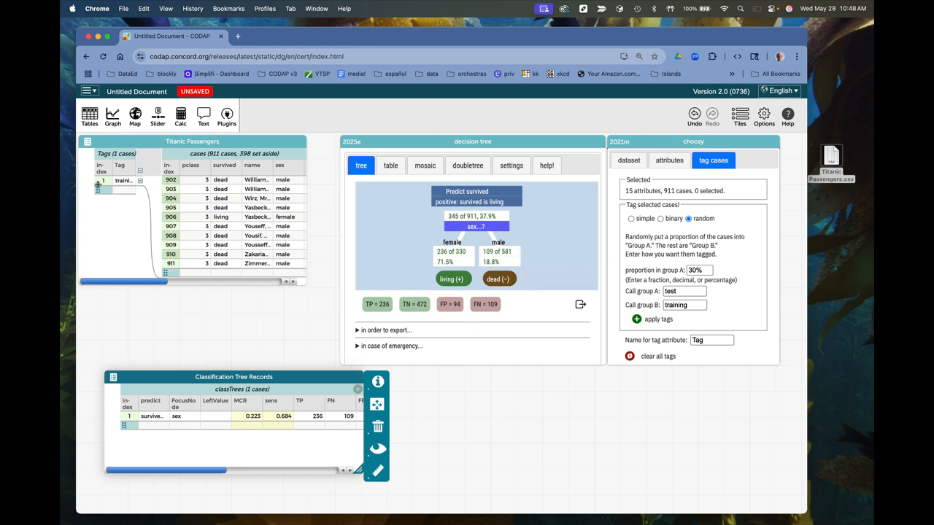
- Restore the set-aside test cases to the Titanic Passengers table
click(137, 140)
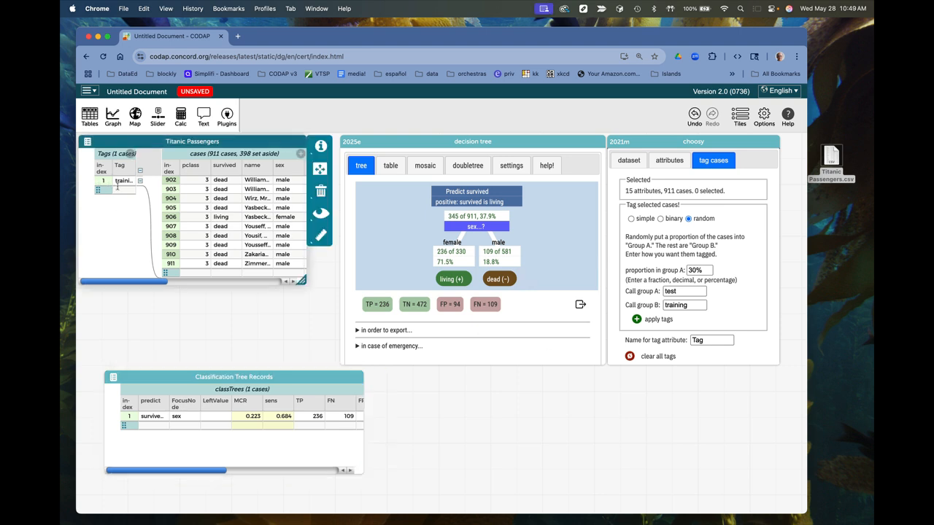
click(321, 216)
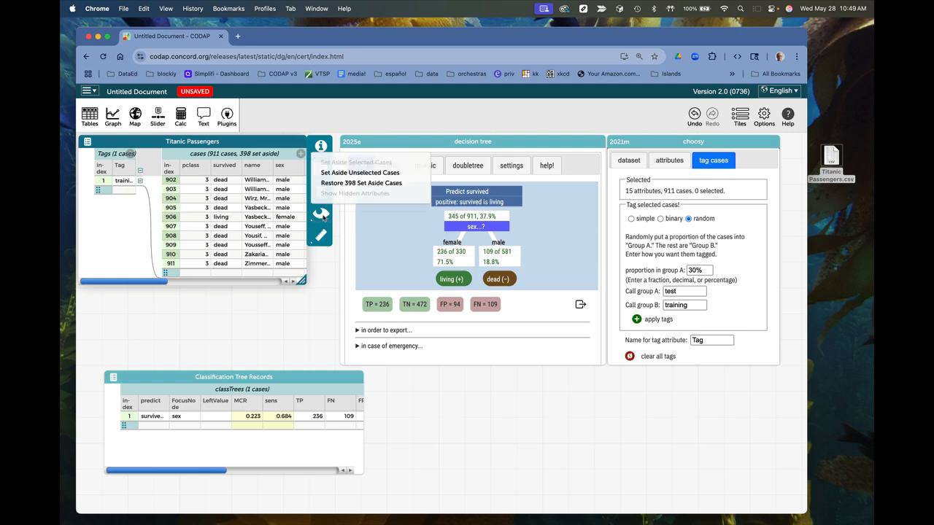
click(361, 185)
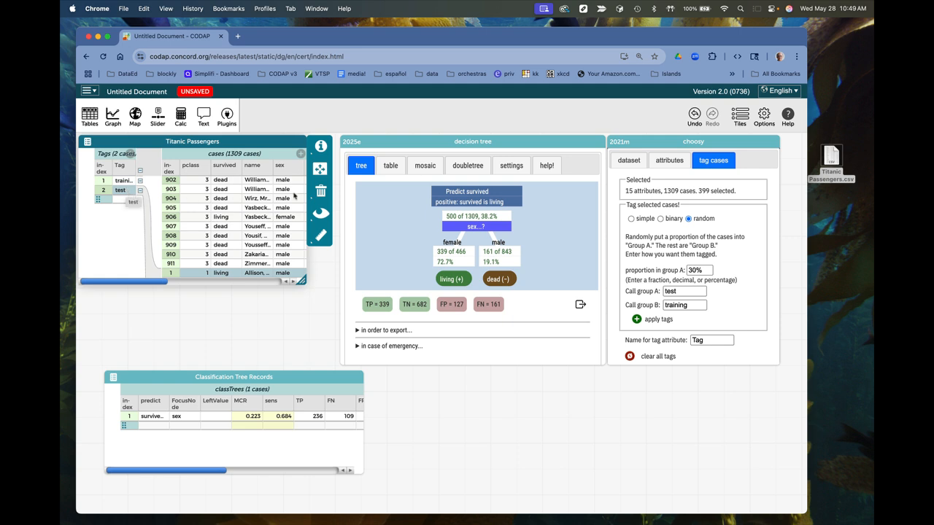
- Set aside all passenger cases except those tagged test, and export the decision tree's results for the test group
click(321, 219)
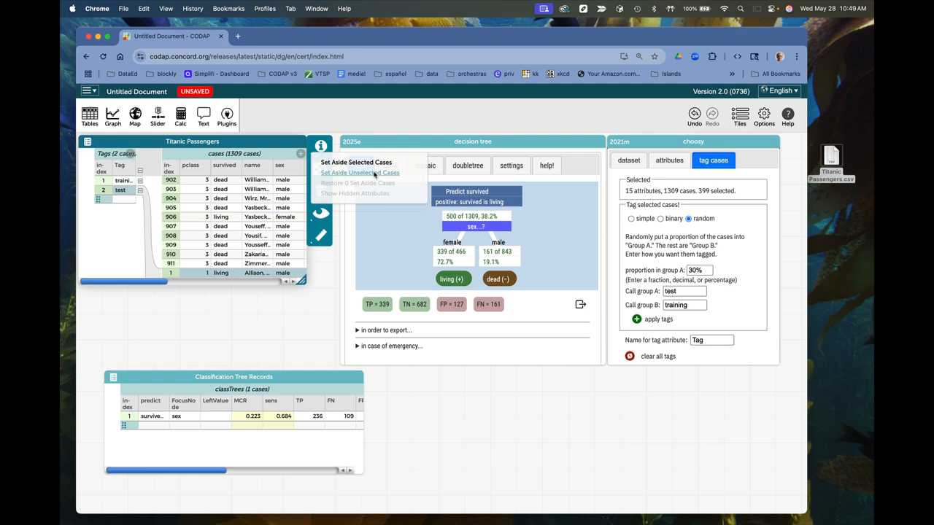
click(122, 183)
click(122, 183)
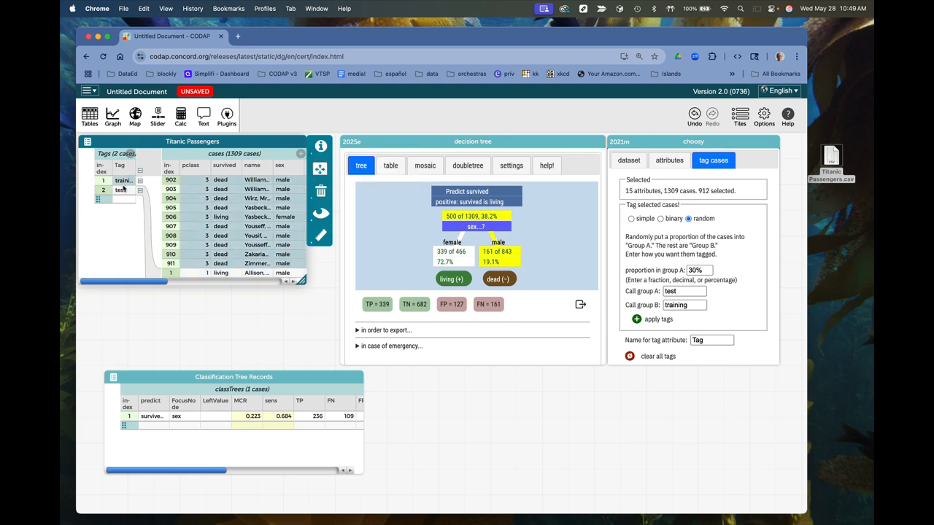
click(122, 190)
click(321, 215)
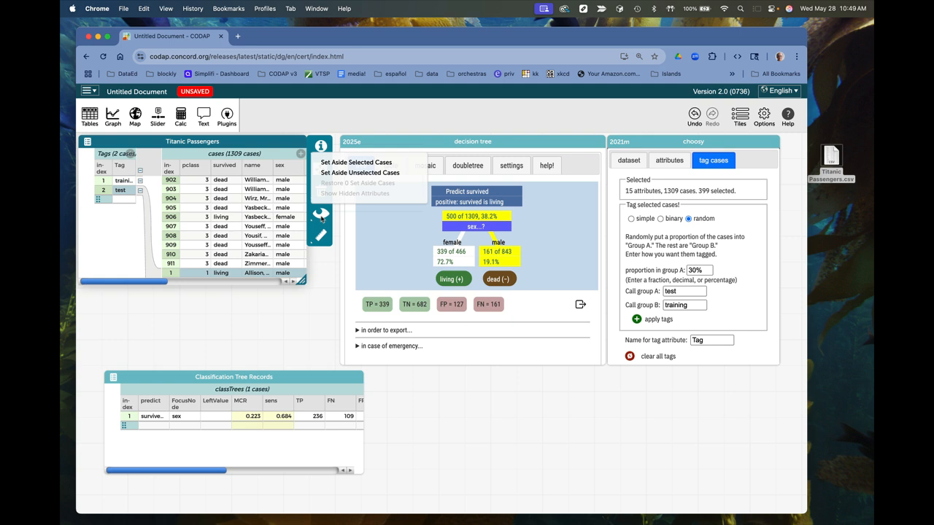
click(367, 174)
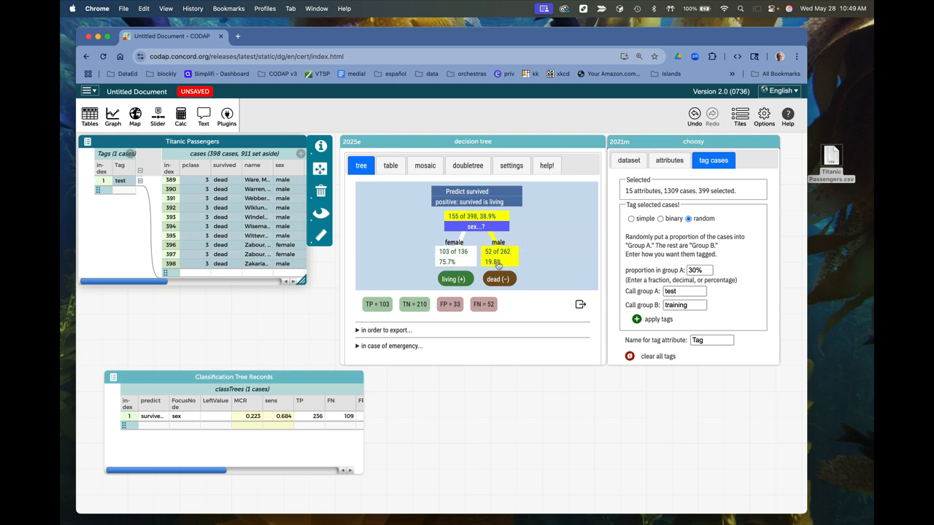
mouse_move(518, 269)
click(580, 307)
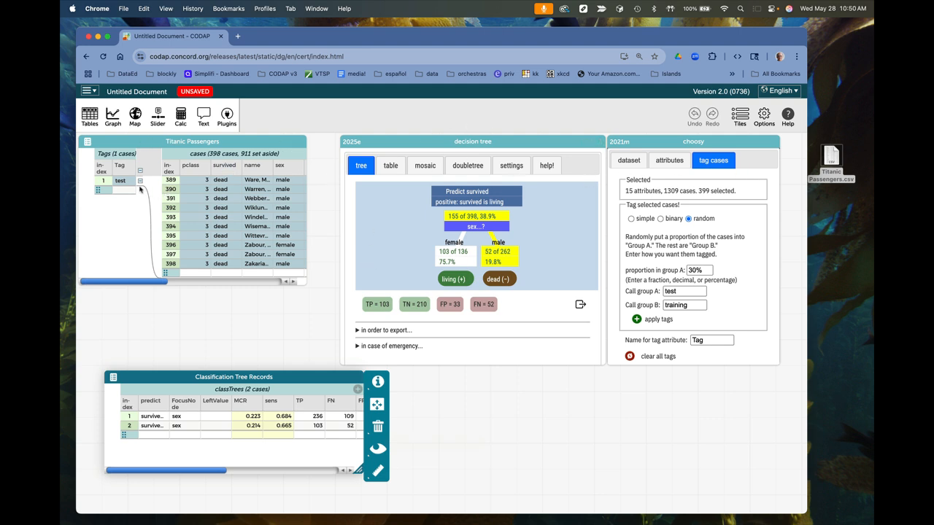
- Restore the set-aside training cases and export the decision tree's results for the full passenger dataset
click(244, 139)
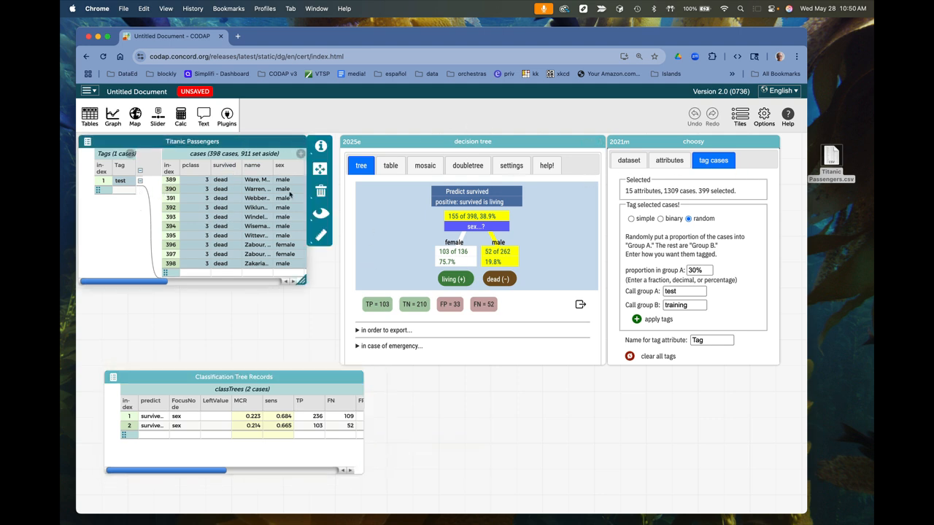
click(323, 215)
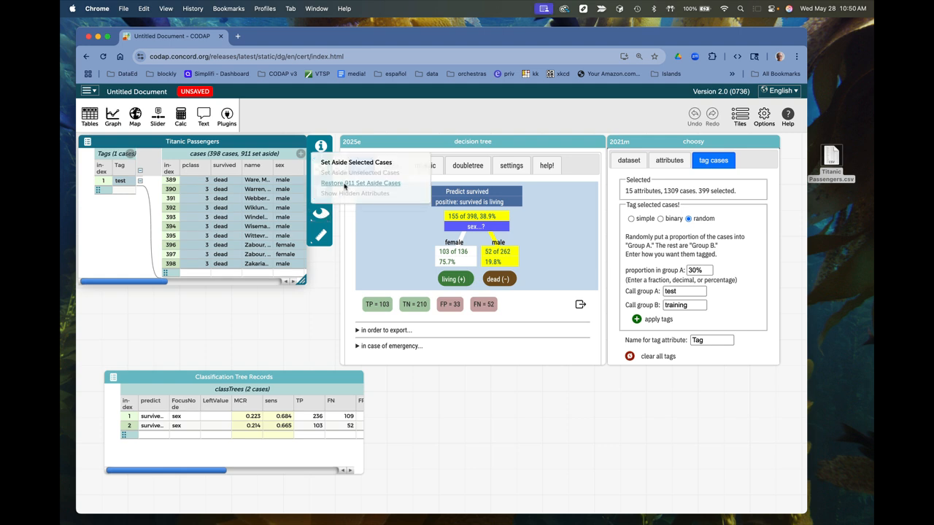
click(345, 185)
click(579, 305)
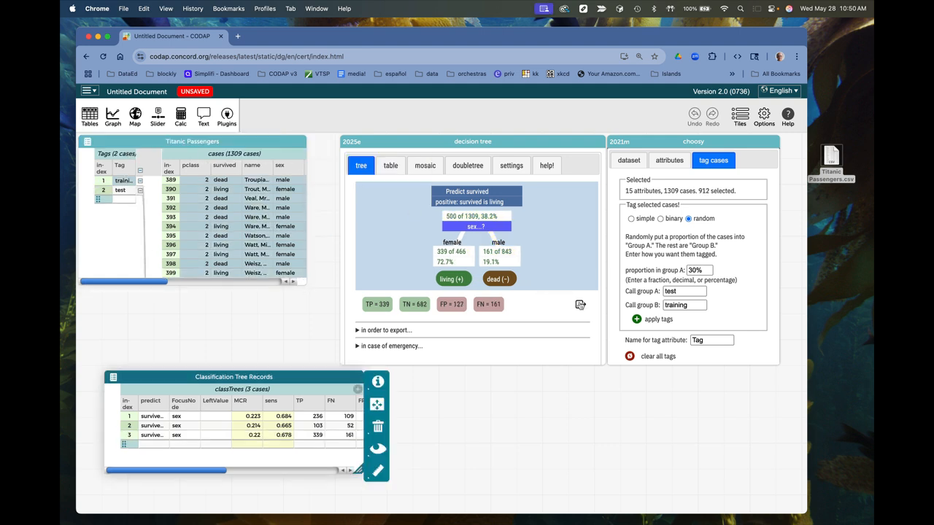